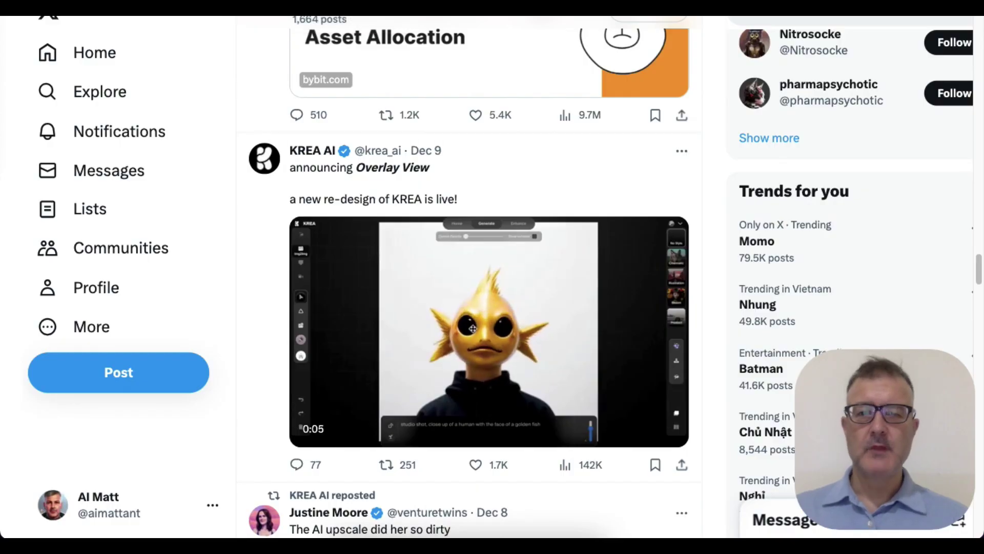
- Browse the KREA AI feed on X for posts demonstrating the real-time generator and its overlay tool
{"action": "scroll", "coordinate": [469, 277], "scroll_direction": "up", "scroll_amount": 5}
{"action": "scroll", "coordinate": [469, 277], "scroll_direction": "down", "scroll_amount": 10}
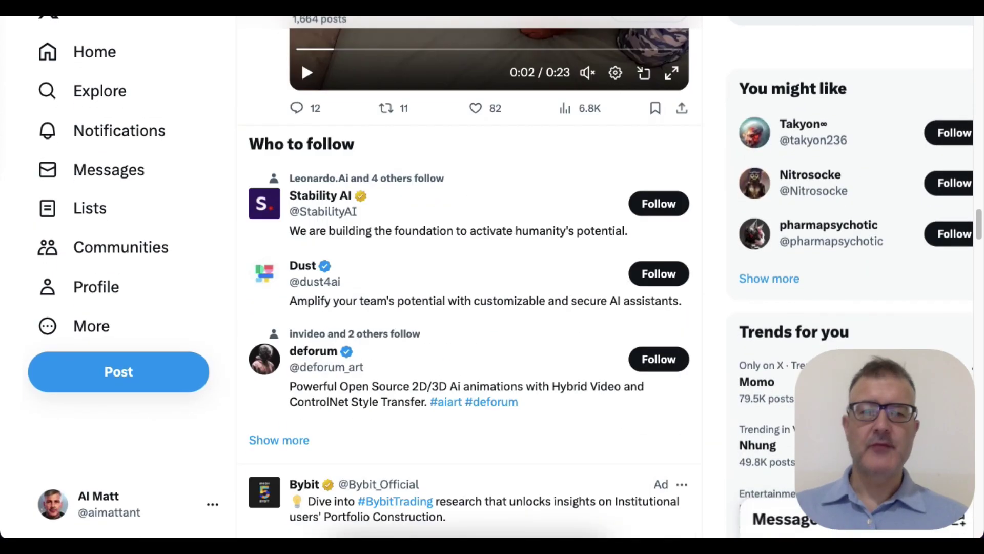
{"action": "scroll", "coordinate": [469, 277], "scroll_direction": "down", "scroll_amount": 5}
{"action": "scroll", "coordinate": [469, 277], "scroll_direction": "down", "scroll_amount": 10}
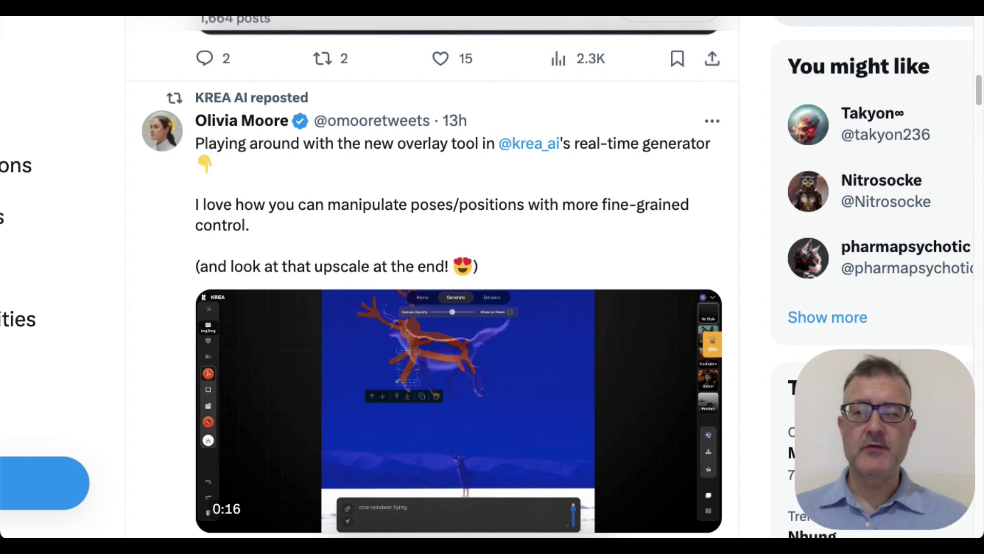
{"action": "scroll", "coordinate": [513, 482], "scroll_direction": "down", "scroll_amount": 3}
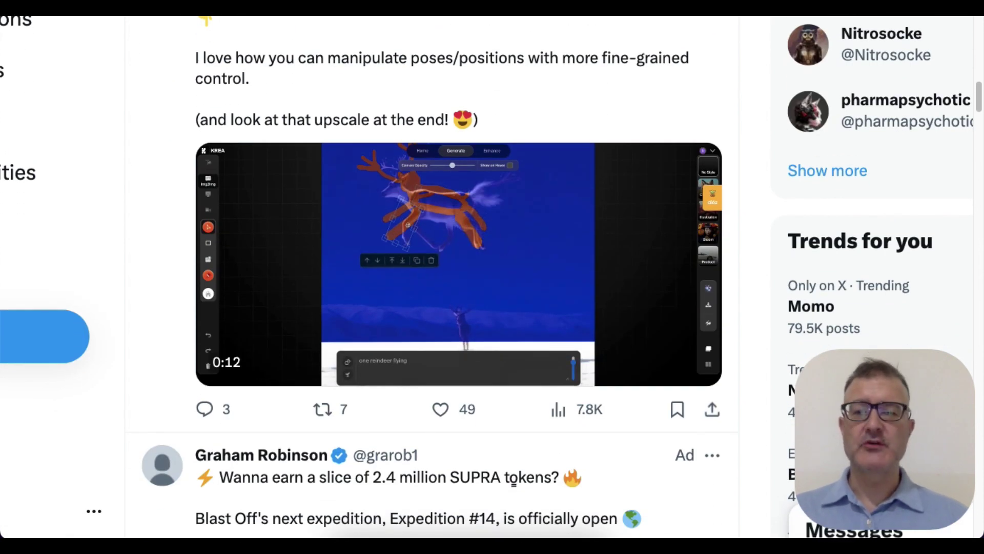
{"action": "scroll", "coordinate": [487, 277], "scroll_direction": "down", "scroll_amount": 1}
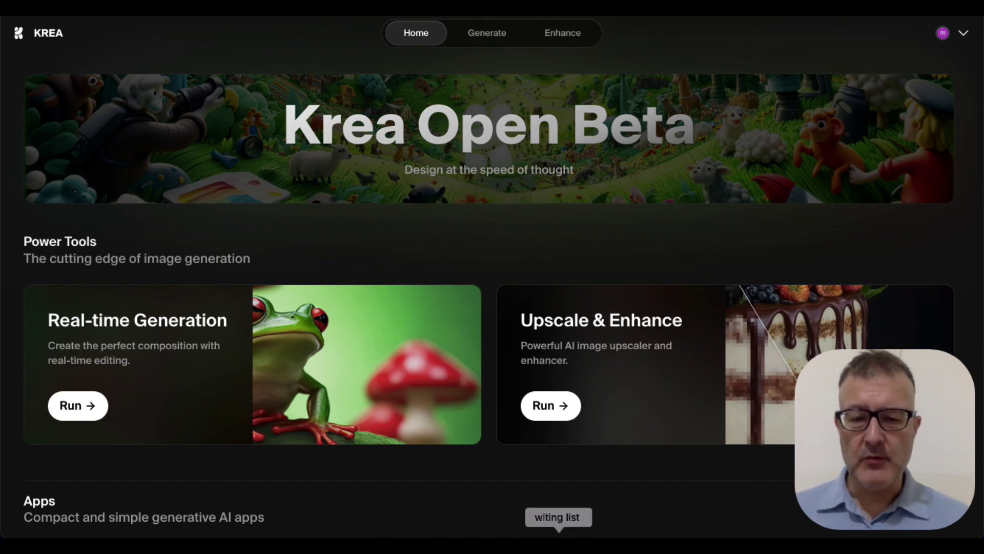
- Open the skip-the-waitlist offer from the KREA waiting list page and examine the features of the Free and Pro plans
{"action": "left_click", "coordinate": [558, 544]}
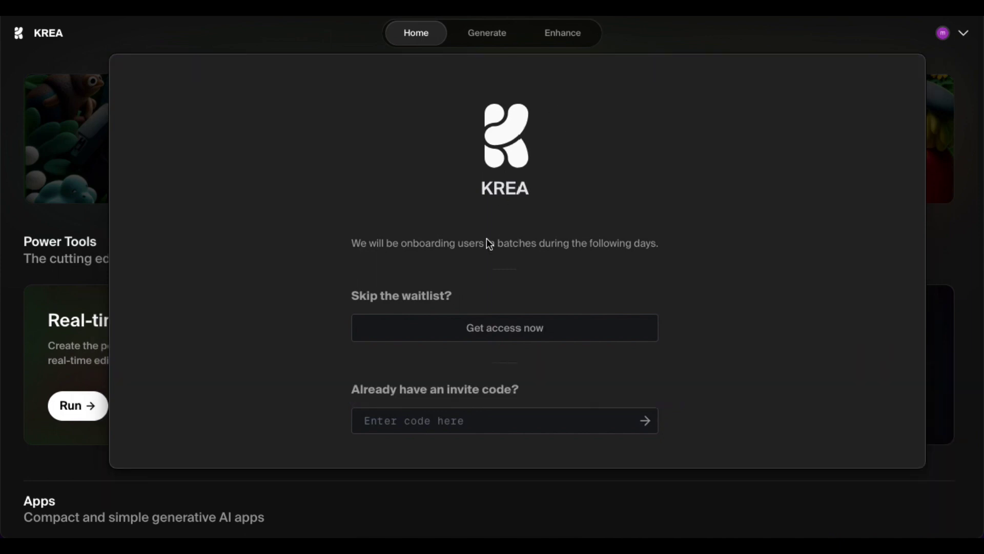
{"action": "left_click", "coordinate": [497, 422]}
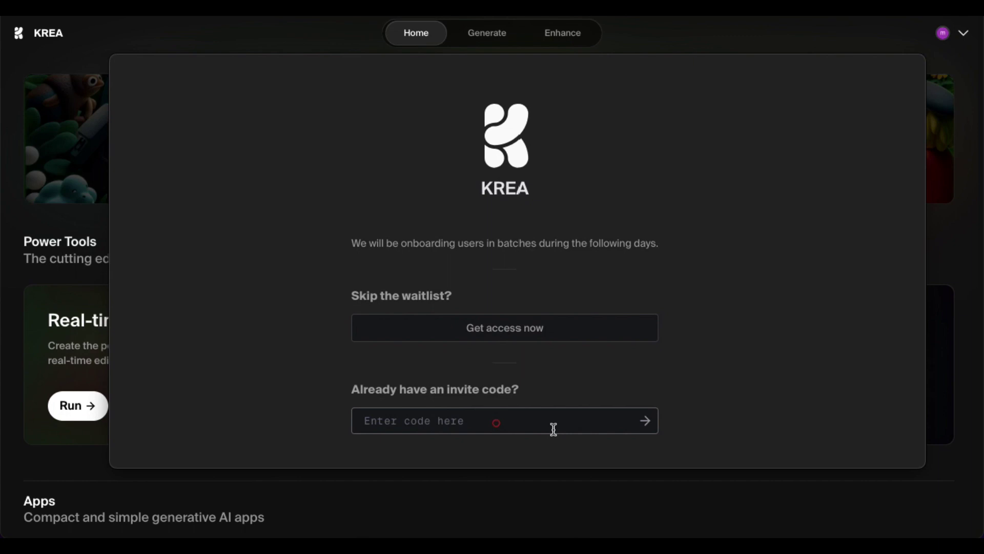
{"action": "left_click", "coordinate": [495, 333]}
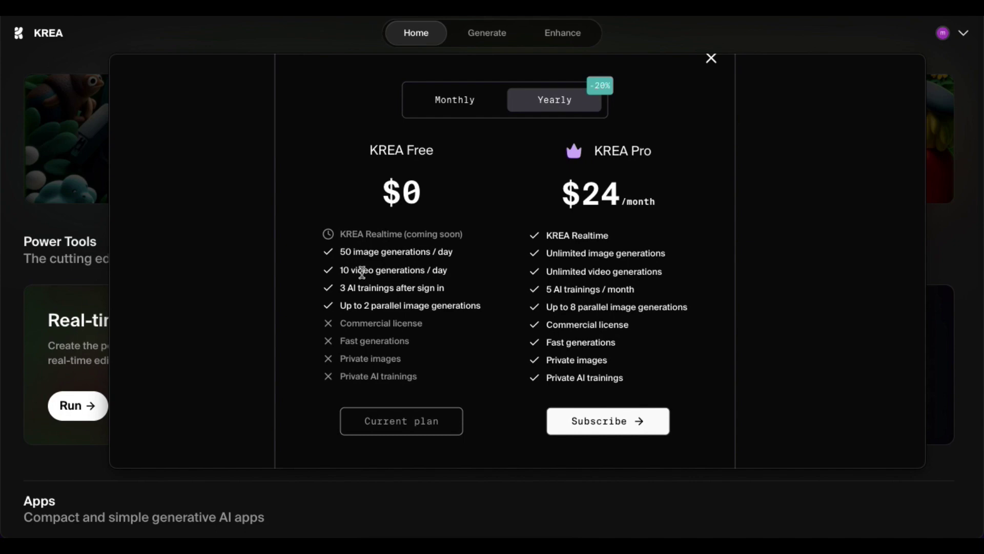
{"action": "scroll", "coordinate": [359, 262], "scroll_direction": "up", "scroll_amount": 5}
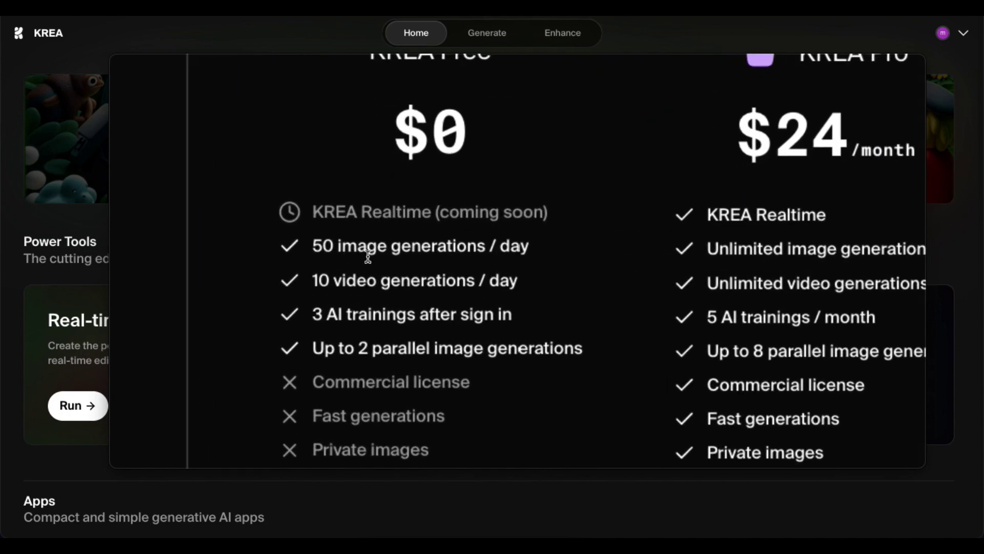
{"action": "scroll", "coordinate": [450, 353], "scroll_direction": "down", "scroll_amount": 2}
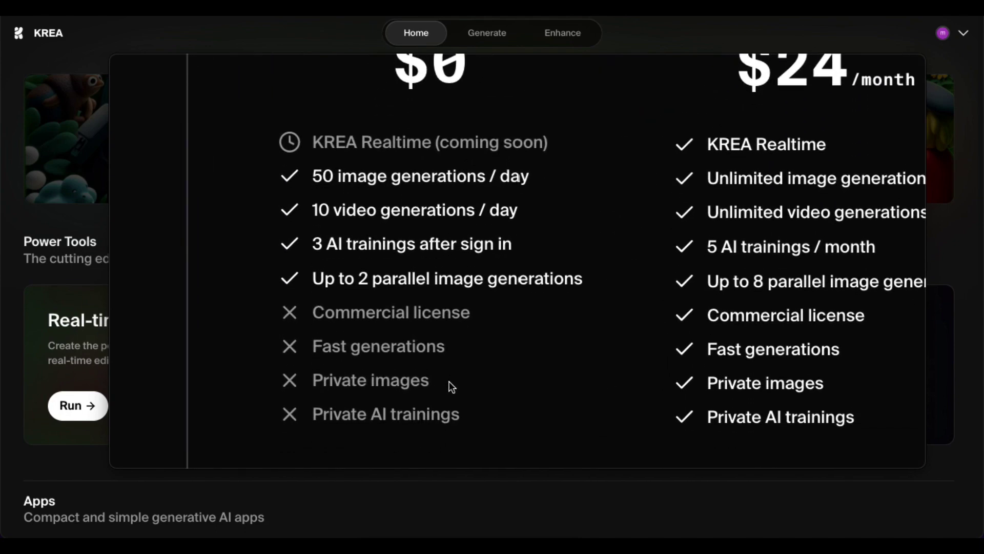
{"action": "scroll", "coordinate": [338, 231], "scroll_direction": "up", "scroll_amount": 1}
{"action": "scroll", "coordinate": [468, 284], "scroll_direction": "down", "scroll_amount": 3}
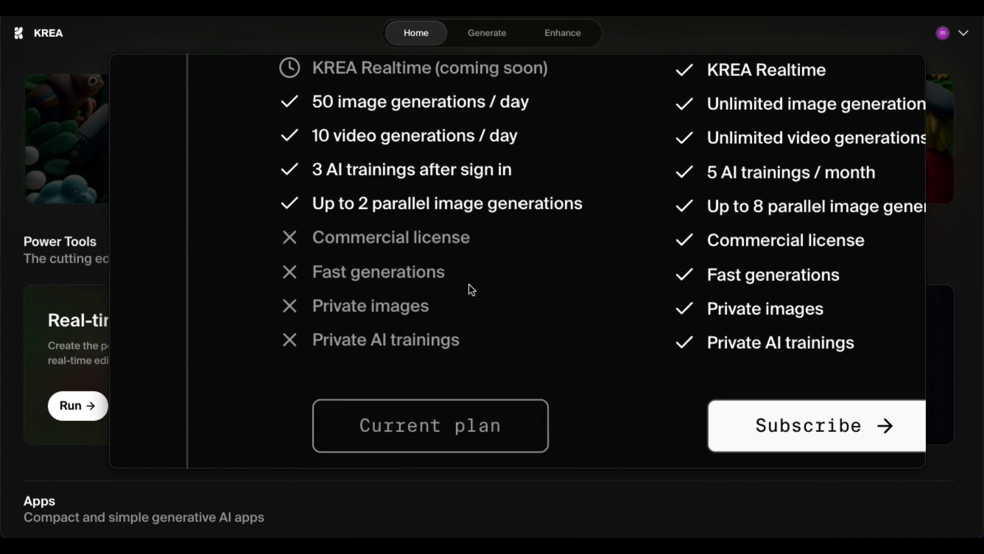
{"action": "scroll", "coordinate": [469, 284], "scroll_direction": "down", "scroll_amount": 5}
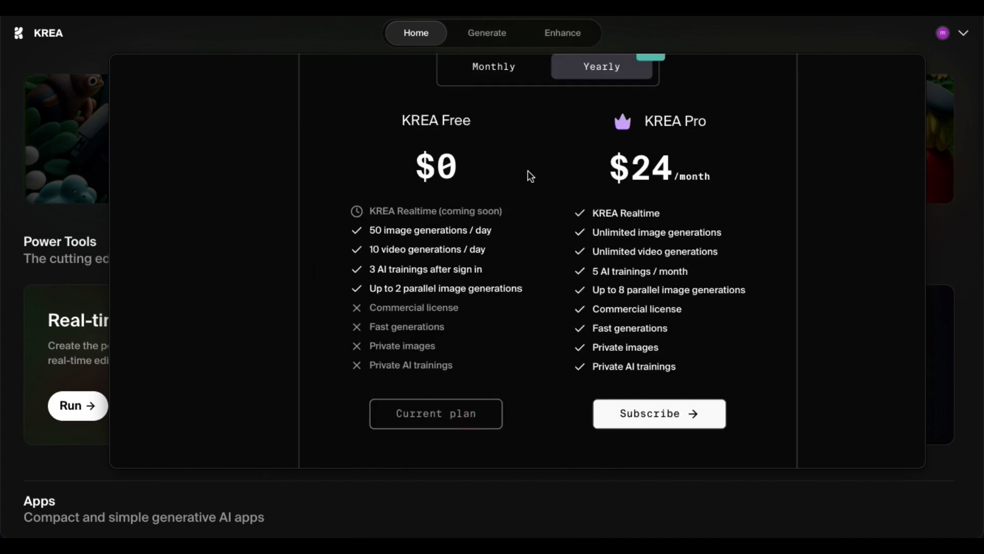
{"action": "scroll", "coordinate": [528, 174], "scroll_direction": "up", "scroll_amount": 1}
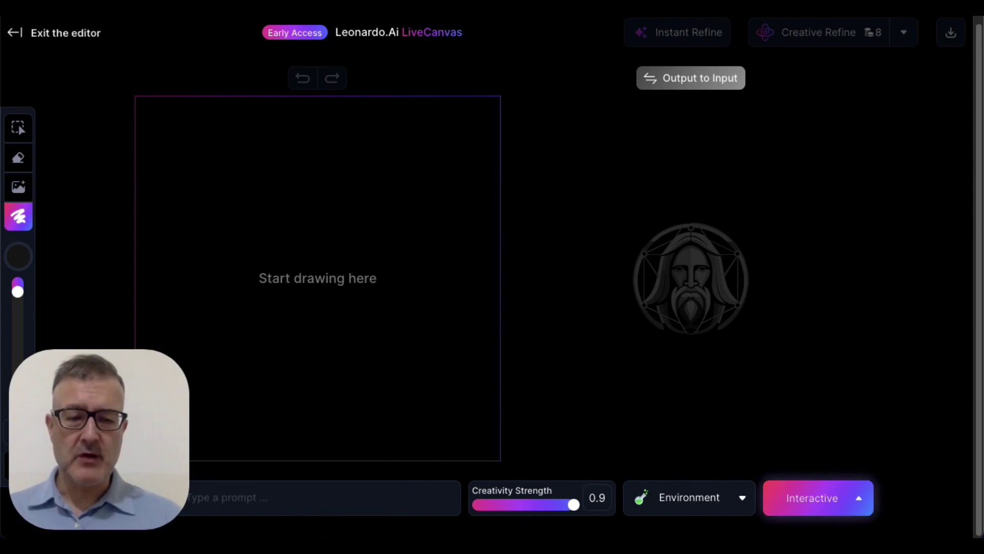
{"action": "left_click", "coordinate": [818, 498]}
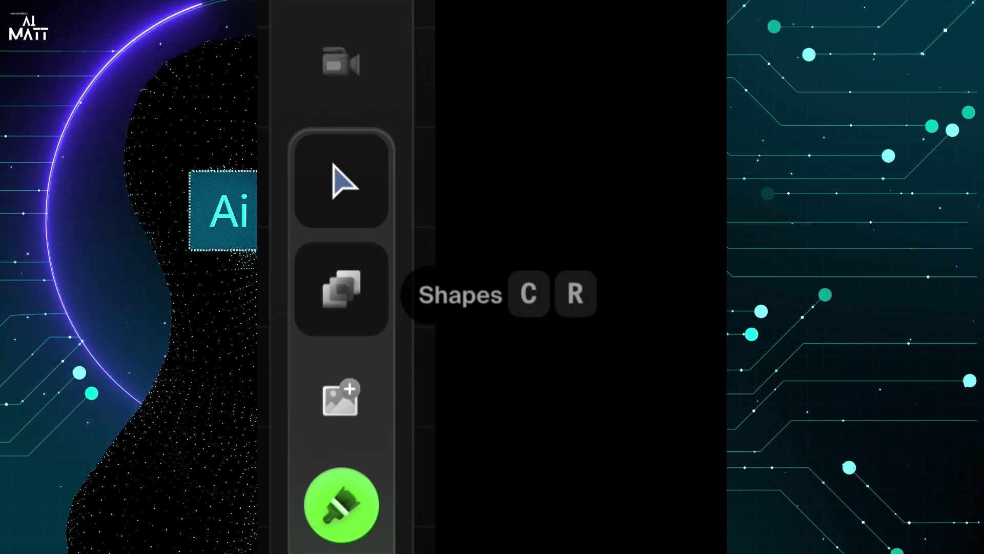
{"action": "left_click", "coordinate": [340, 289]}
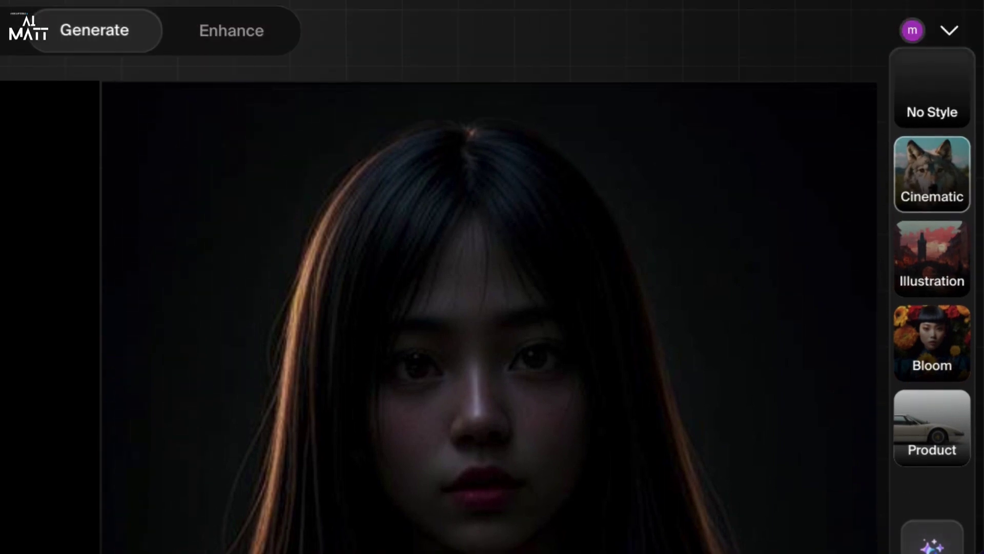
- Compare the Cinematic, Illustration and Bloom styles on the generated image and settle on the Product style
{"action": "left_click", "coordinate": [931, 23]}
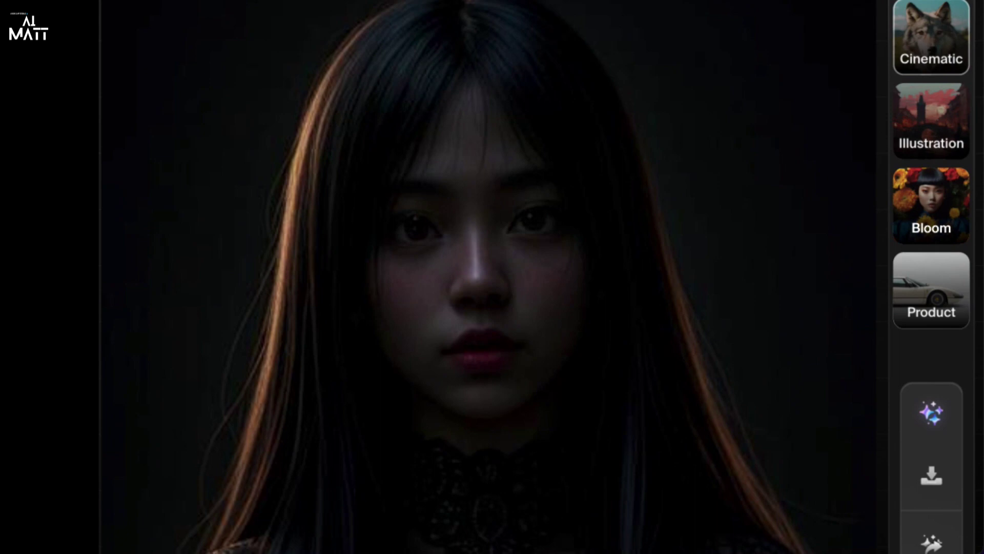
{"action": "left_click", "coordinate": [930, 121]}
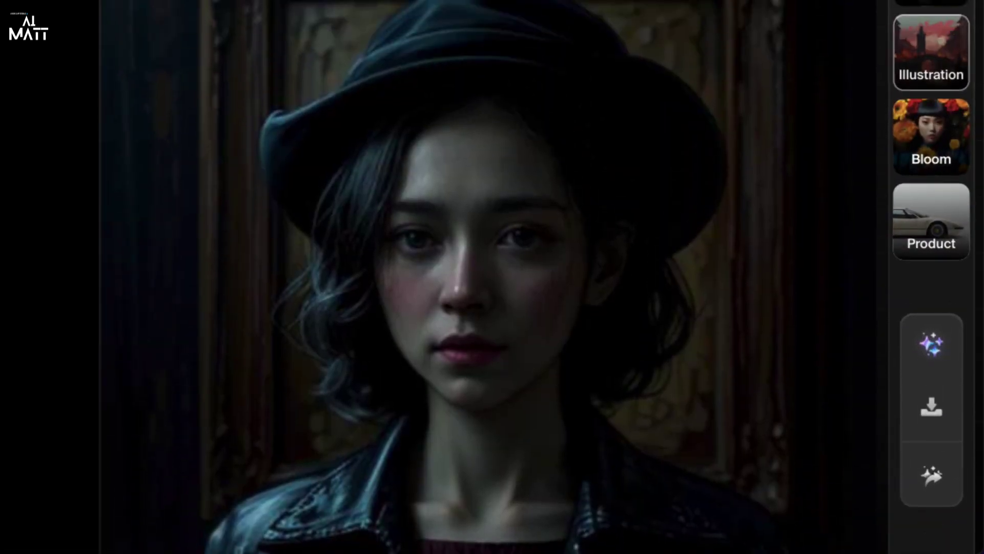
{"action": "left_click", "coordinate": [932, 68]}
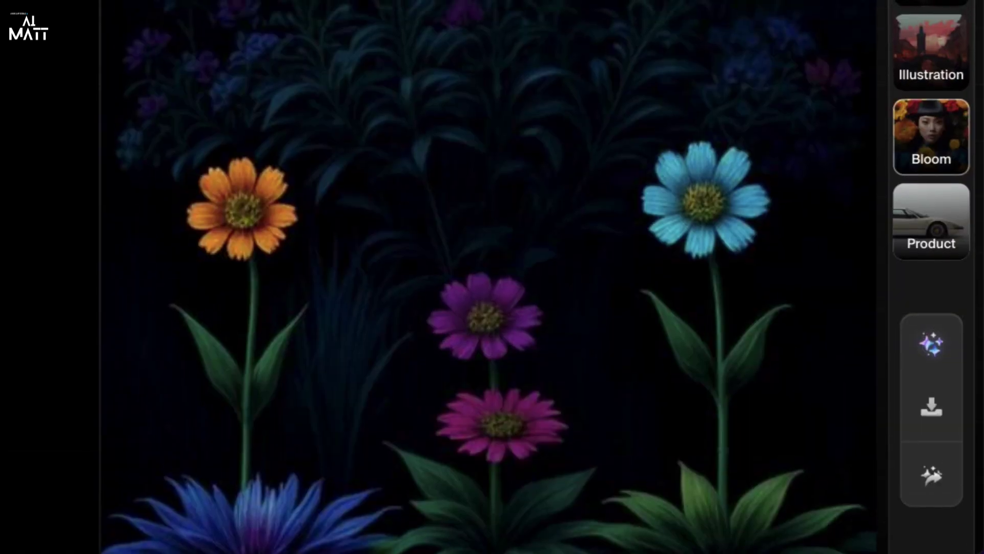
{"action": "left_click", "coordinate": [930, 221]}
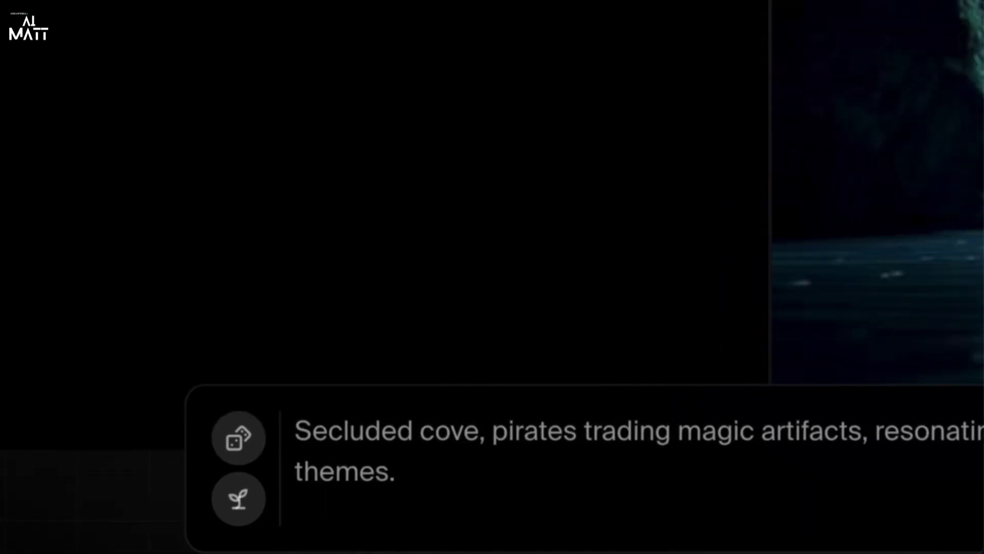
- Generate images from random prompts and raise the AI strength close to its maximum
{"action": "left_click", "coordinate": [396, 470]}
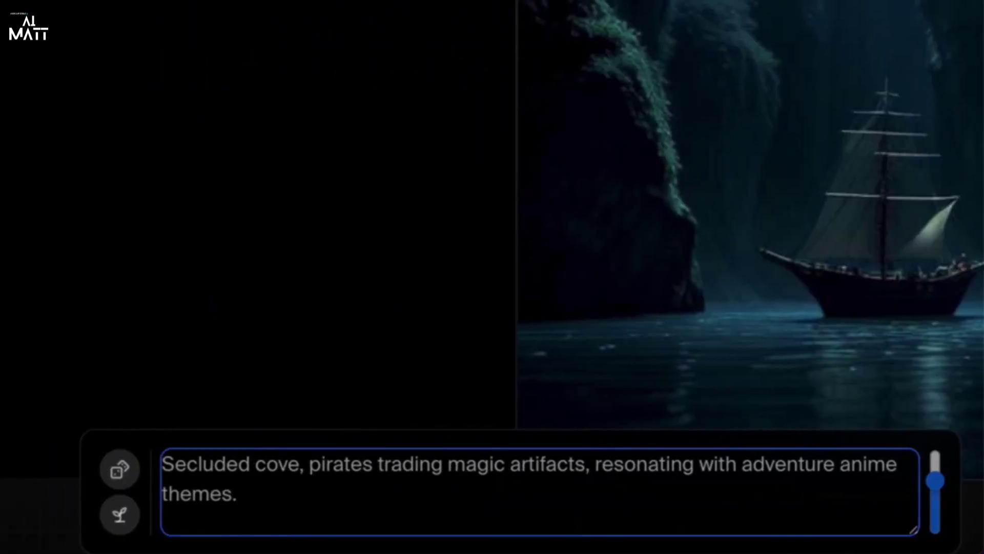
{"action": "left_click", "coordinate": [137, 468]}
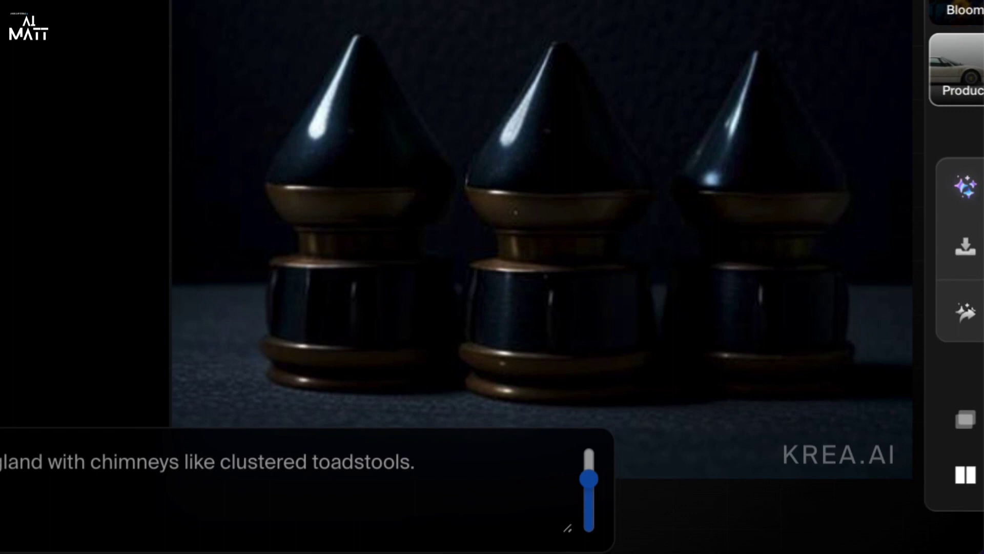
{"action": "mouse_move", "coordinate": [589, 480]}
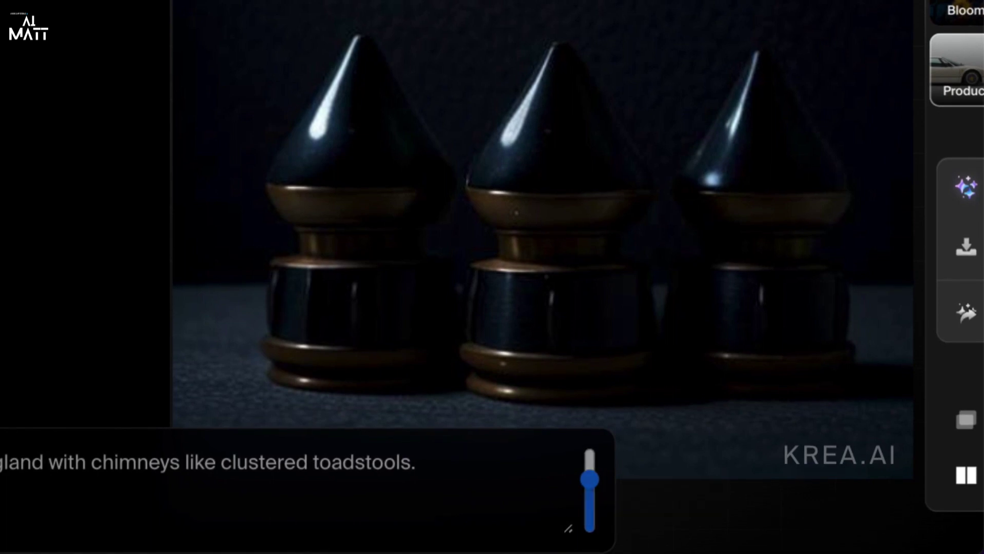
{"action": "left_click_drag", "start_coordinate": [589, 479], "coordinate": [590, 464]}
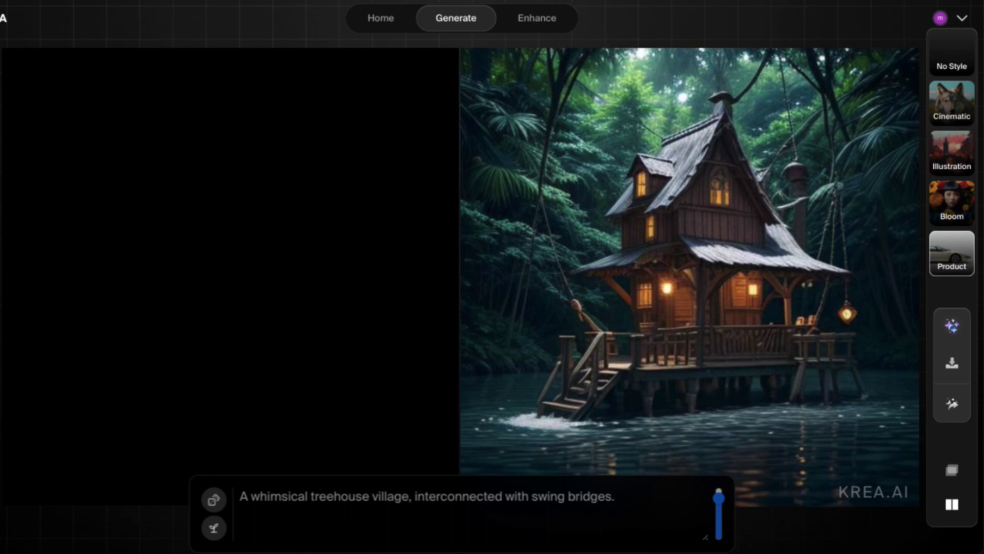
- Clear the whimsical treehouse village text from the prompt
{"action": "left_click_drag", "start_coordinate": [615, 496], "coordinate": [239, 496]}
{"action": "key", "text": "BackSpace"}
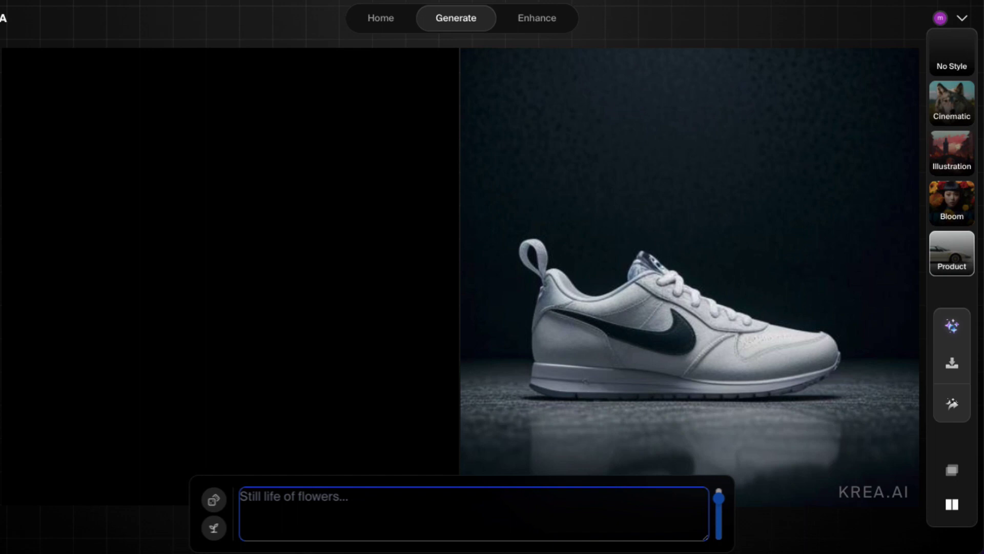
{"action": "left_click", "coordinate": [951, 53]}
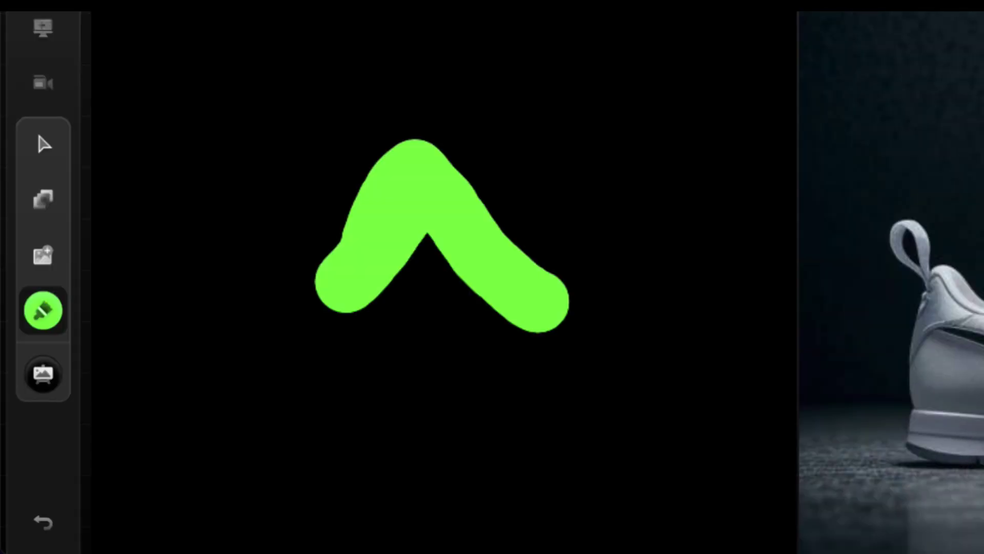
- Paint a solid, bright green tree shape with scalloped sides in the middle of the black canvas
{"action": "mouse_move", "coordinate": [537, 301]}
{"action": "left_mouse_down"}
{"action": "mouse_move", "coordinate": [525, 413]}
{"action": "mouse_move", "coordinate": [322, 412]}
{"action": "mouse_move", "coordinate": [417, 421]}
{"action": "mouse_move", "coordinate": [544, 519]}
{"action": "left_mouse_up"}
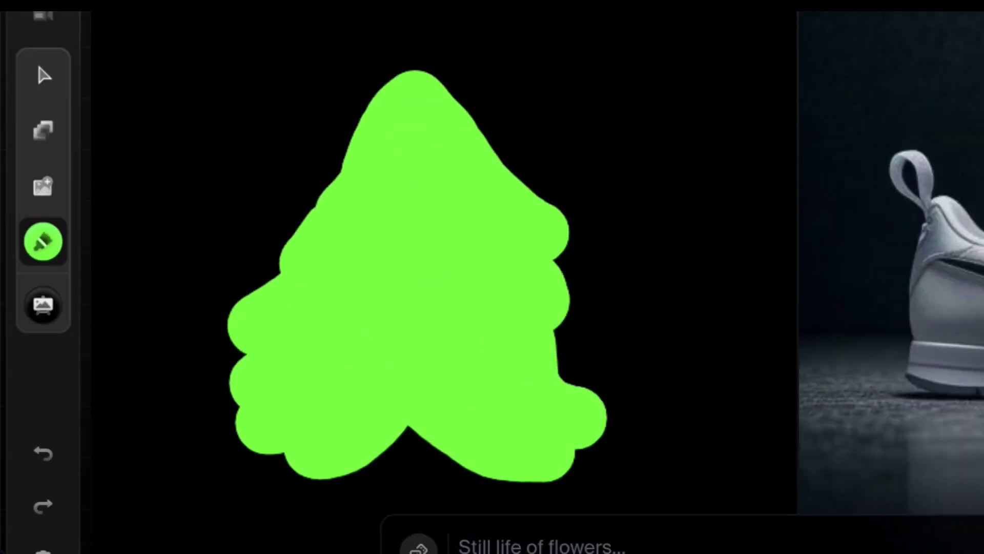
{"action": "mouse_move", "coordinate": [277, 230]}
{"action": "left_mouse_down"}
{"action": "mouse_move", "coordinate": [400, 81]}
{"action": "mouse_move", "coordinate": [435, 75]}
{"action": "mouse_move", "coordinate": [502, 172]}
{"action": "left_mouse_up"}
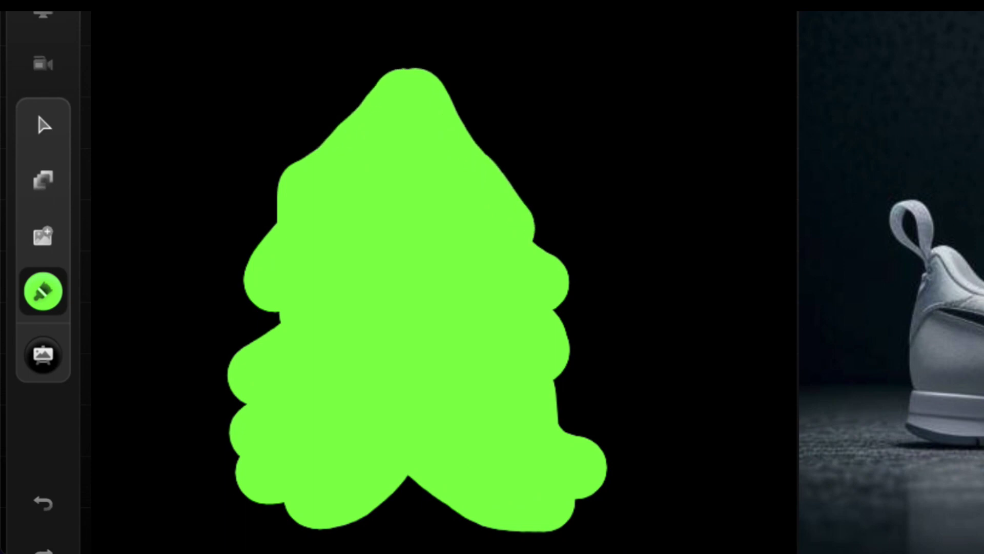
{"action": "mouse_move", "coordinate": [361, 146]}
{"action": "left_mouse_down"}
{"action": "mouse_move", "coordinate": [267, 241]}
{"action": "mouse_move", "coordinate": [483, 180]}
{"action": "left_mouse_up"}
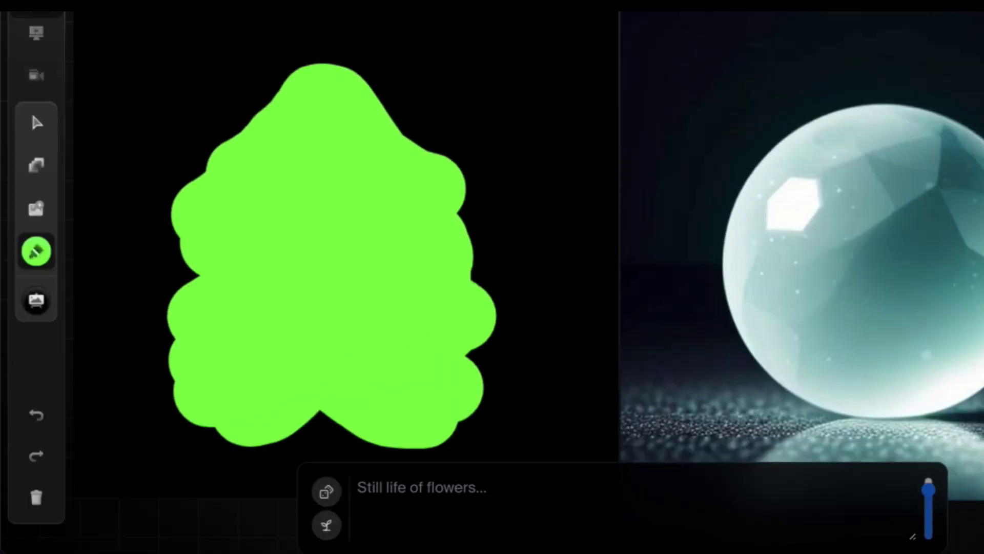
- Enter "christmas tree" as the prompt for the green shape and fine-tune the AI strength
{"action": "left_click", "coordinate": [459, 466]}
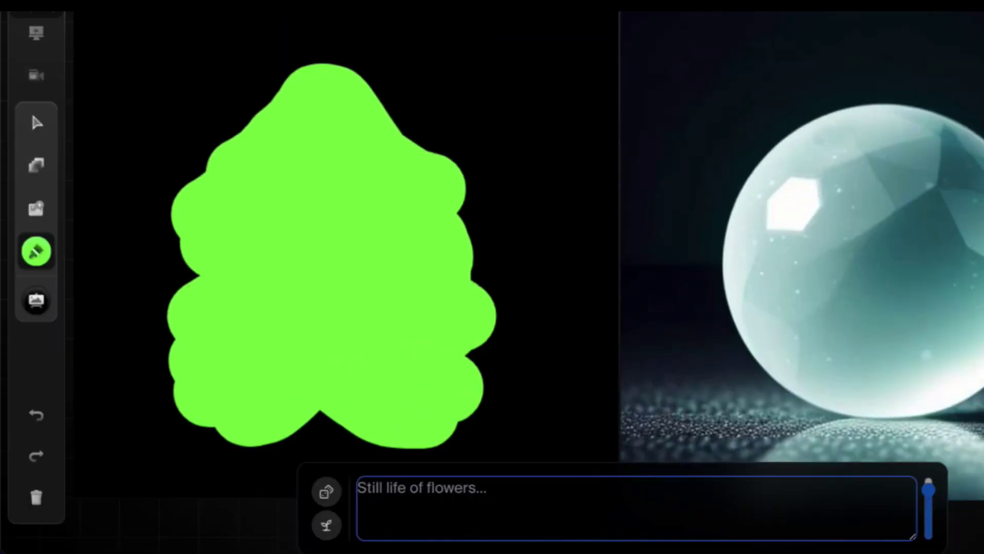
{"action": "type", "text": "chris"}
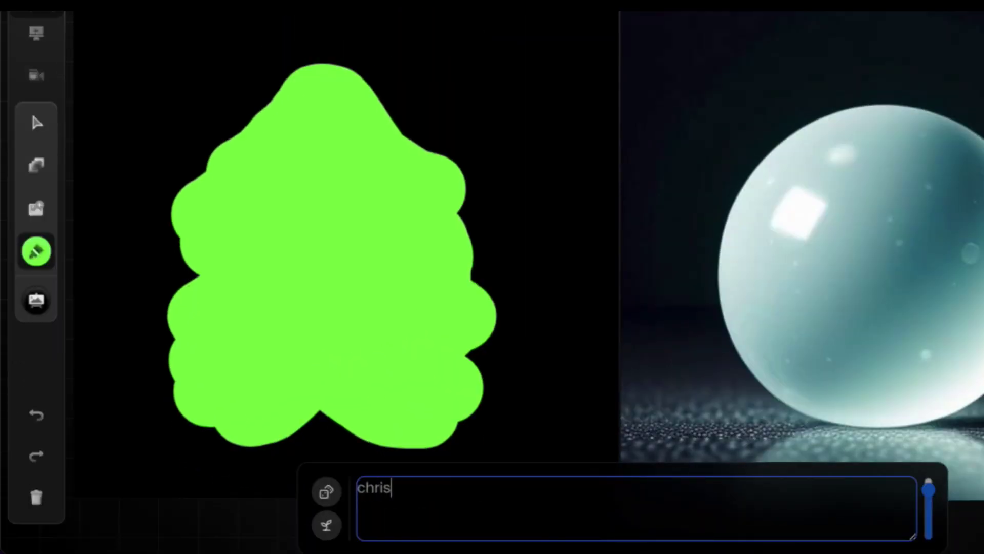
{"action": "type", "text": "tmas tree"}
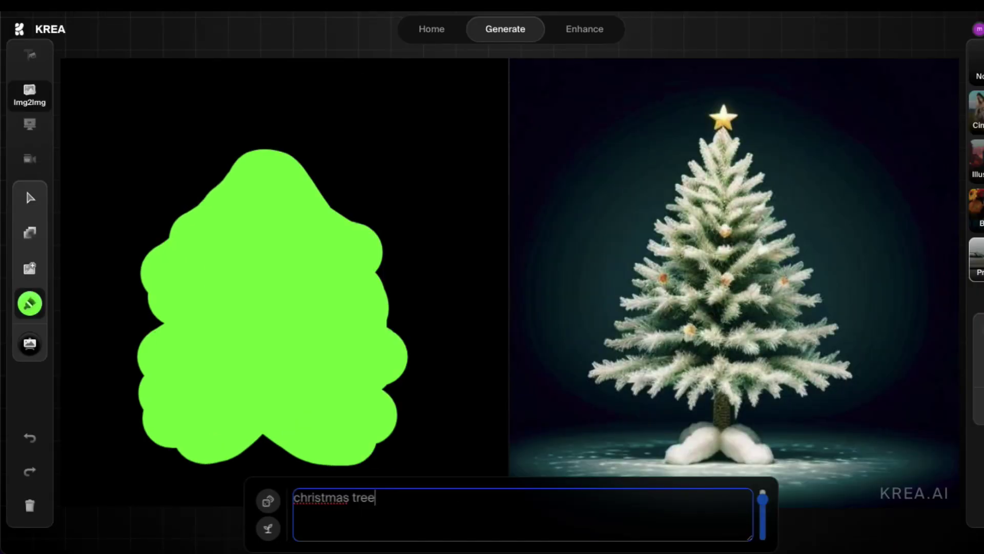
{"action": "mouse_move", "coordinate": [762, 499]}
{"action": "left_mouse_down"}
{"action": "mouse_move", "coordinate": [762, 532]}
{"action": "mouse_move", "coordinate": [762, 507]}
{"action": "left_mouse_up"}
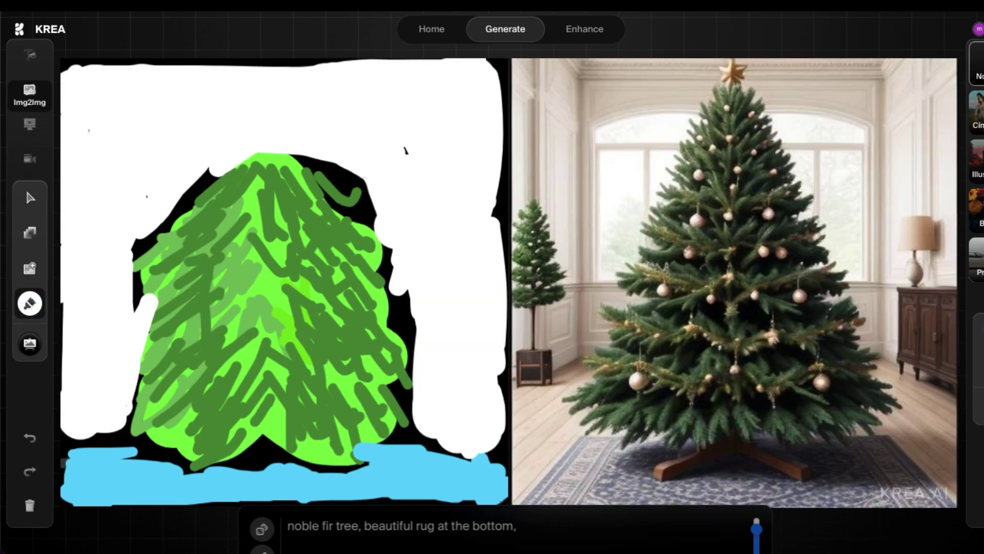
- Extend the fir tree and rug prompt with ", in a beautiful room, fireplace"
{"action": "left_click", "coordinate": [518, 525]}
{"action": "type", "text": "in a b"}
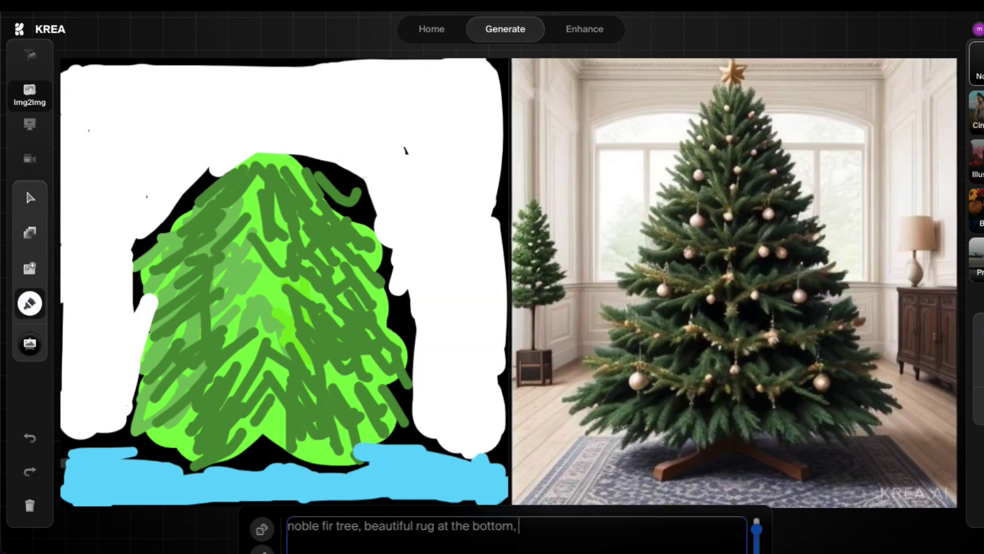
{"action": "type", "text": "eautiful room"}
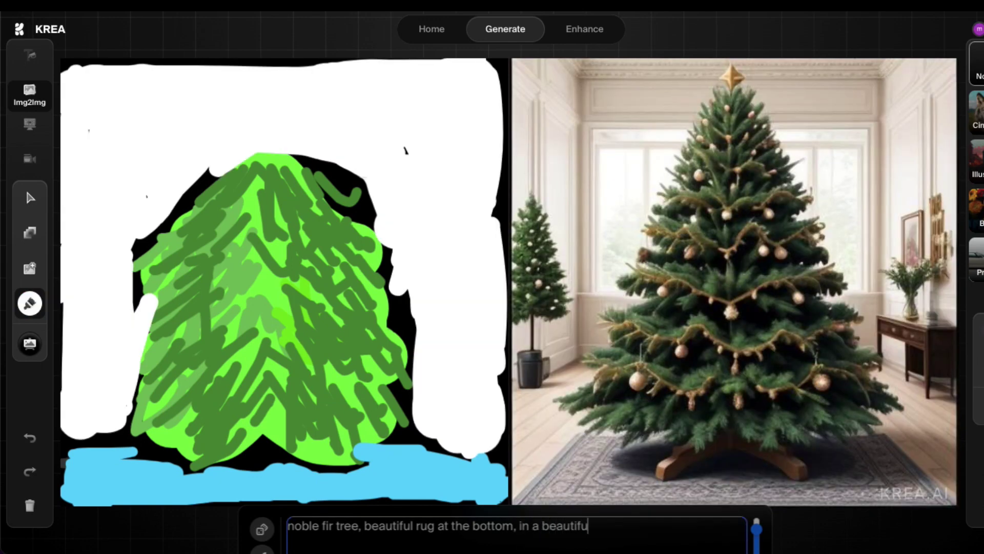
{"action": "type", "text": " with a fir"}
{"action": "type", "text": "eplace"}
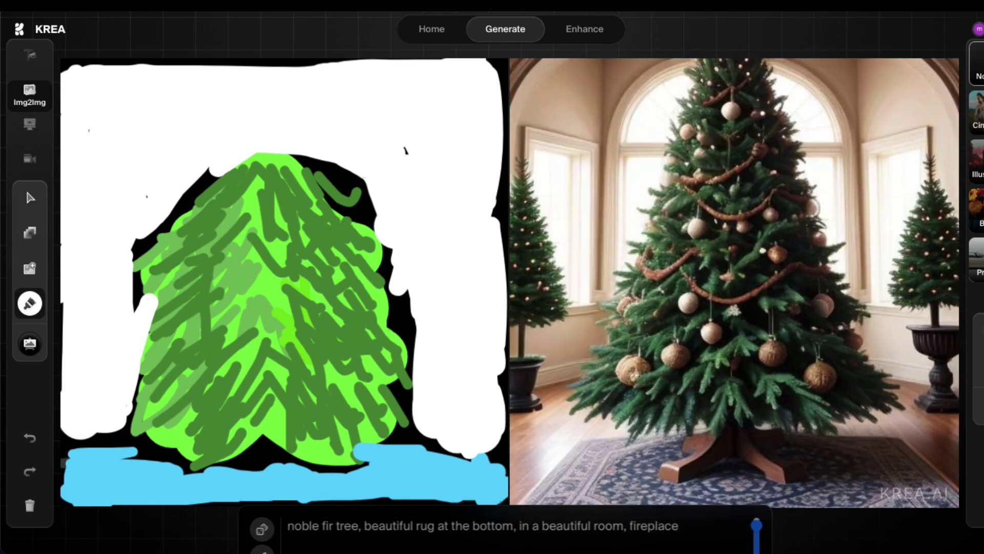
- Set the brush colour to red and paint a thick arch around the tree, down both sides to the blue rug
{"action": "left_click", "coordinate": [30, 303]}
{"action": "left_click", "coordinate": [71, 216]}
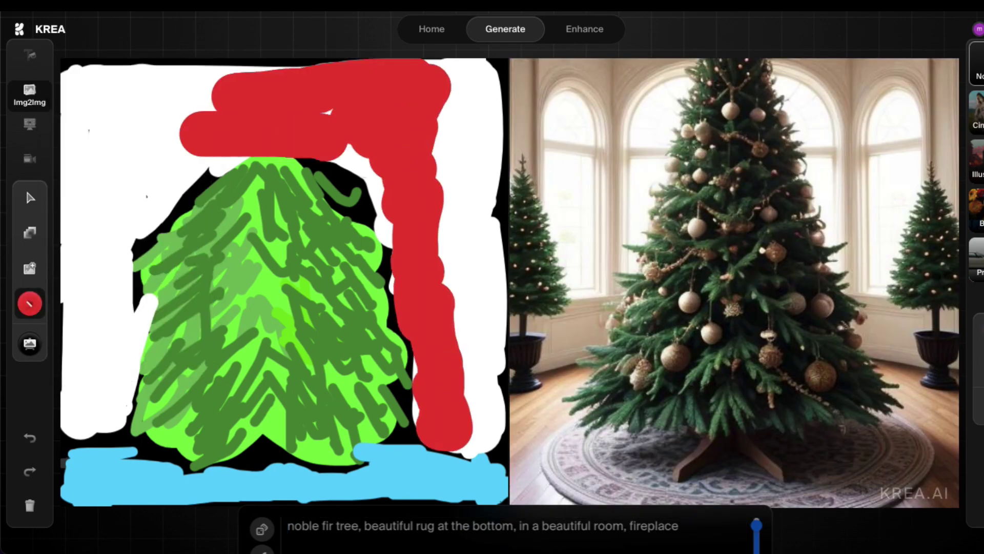
{"action": "left_click_drag", "start_coordinate": [149, 108], "coordinate": [100, 426]}
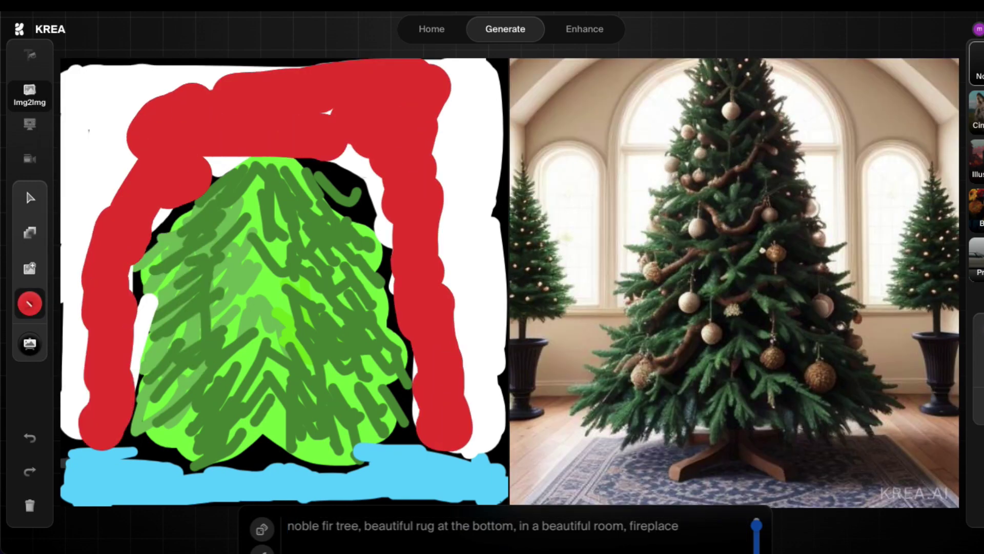
- Widen the red arch outward with thick strokes at its upper left corner and along its right side
{"action": "left_click_drag", "start_coordinate": [205, 93], "coordinate": [97, 210]}
{"action": "left_click_drag", "start_coordinate": [459, 156], "coordinate": [469, 397]}
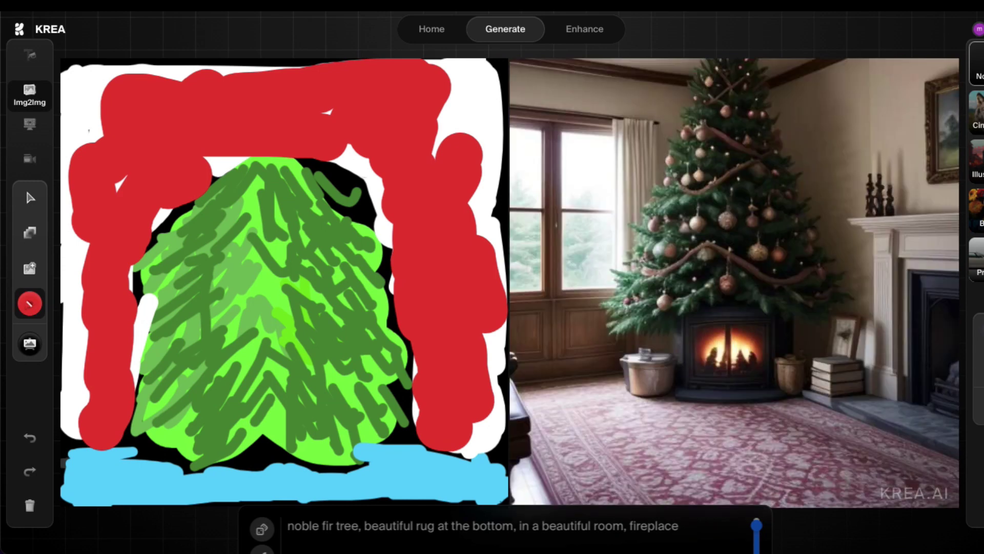
- Insert "in front of the fireplace" after "noble fir tree" in the prompt and remove the closing word "fireplace"
{"action": "left_click", "coordinate": [358, 525]}
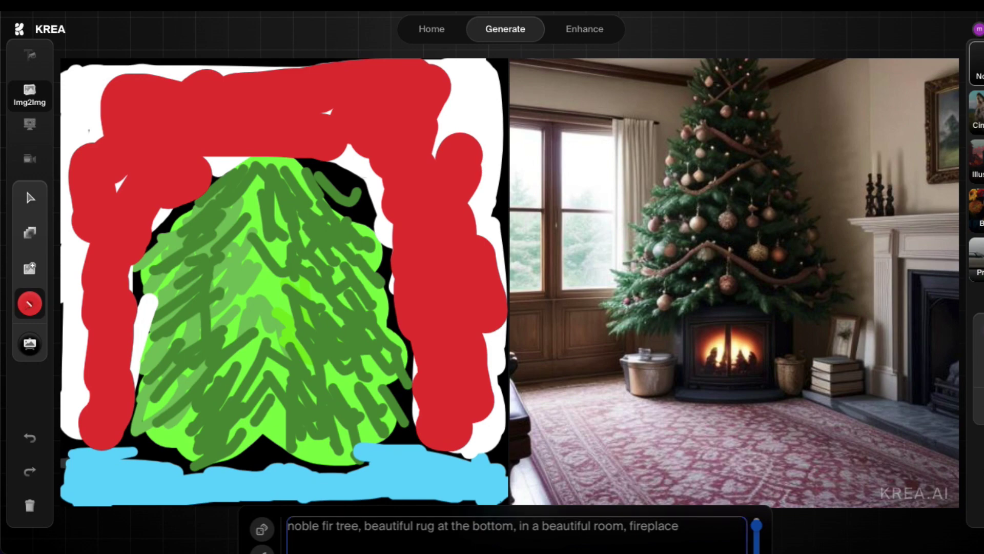
{"action": "type", "text": "in front of the fireplace"}
{"action": "left_click", "coordinate": [372, 543]}
{"action": "key", "text": "BackSpace"}
{"action": "key", "text": "BackSpace"}
{"action": "key", "text": "BackSpace"}
{"action": "key", "text": "BackSpace"}
{"action": "key", "text": "BackSpace"}
{"action": "key", "text": "BackSpace"}
{"action": "key", "text": "BackSpace"}
{"action": "key", "text": "BackSpace"}
{"action": "key", "text": "BackSpace"}
{"action": "key", "text": "BackSpace"}
{"action": "key", "text": "BackSpace"}
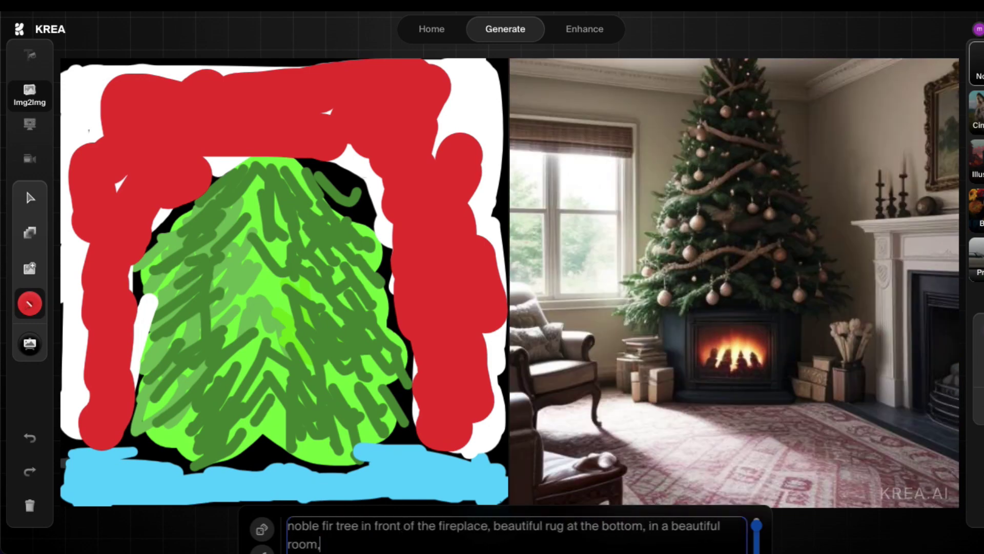
- Change "the fireplace" to "a fireplace" in the prompt
{"action": "left_click", "coordinate": [435, 526]}
{"action": "key", "text": "BackSpace"}
{"action": "key", "text": "BackSpace"}
{"action": "key", "text": "BackSpace"}
{"action": "key", "text": "BackSpace"}
{"action": "type", "text": "a"}
{"action": "left_click", "coordinate": [414, 526]}
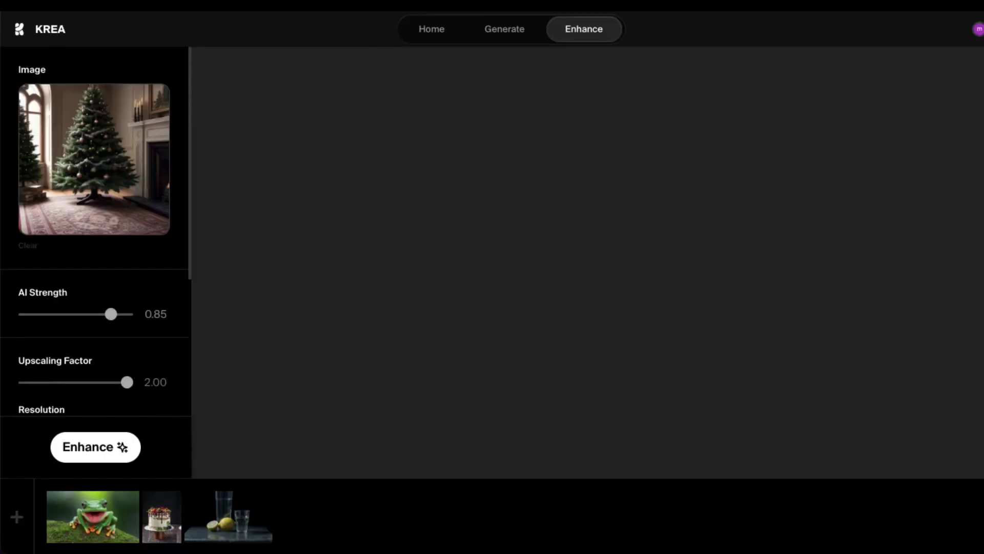
- Review the tree image's enhancement settings and prompts, and open the frog sample to compare its original with the enhanced version
{"action": "scroll", "coordinate": [96, 230], "scroll_direction": "down", "scroll_amount": 4}
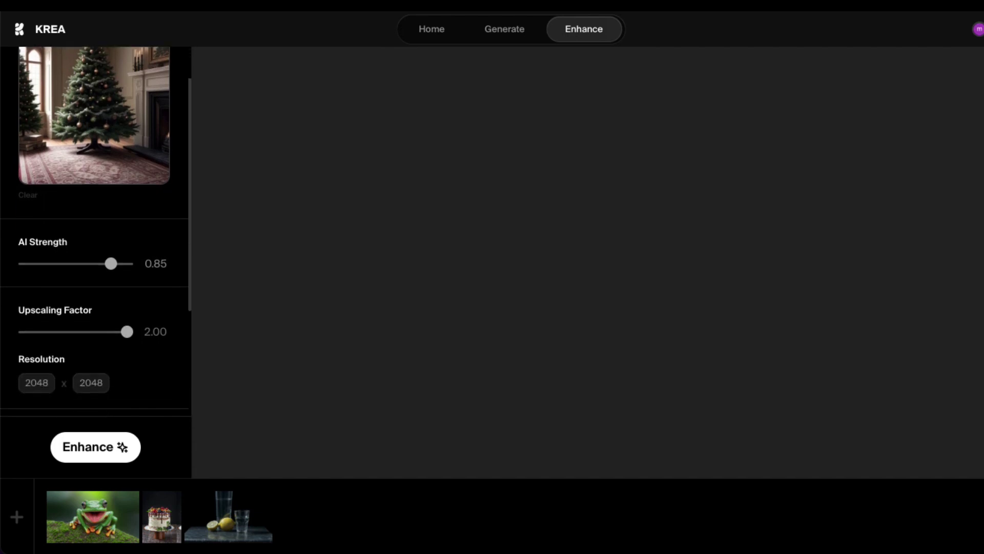
{"action": "scroll", "coordinate": [96, 230], "scroll_direction": "down", "scroll_amount": 1}
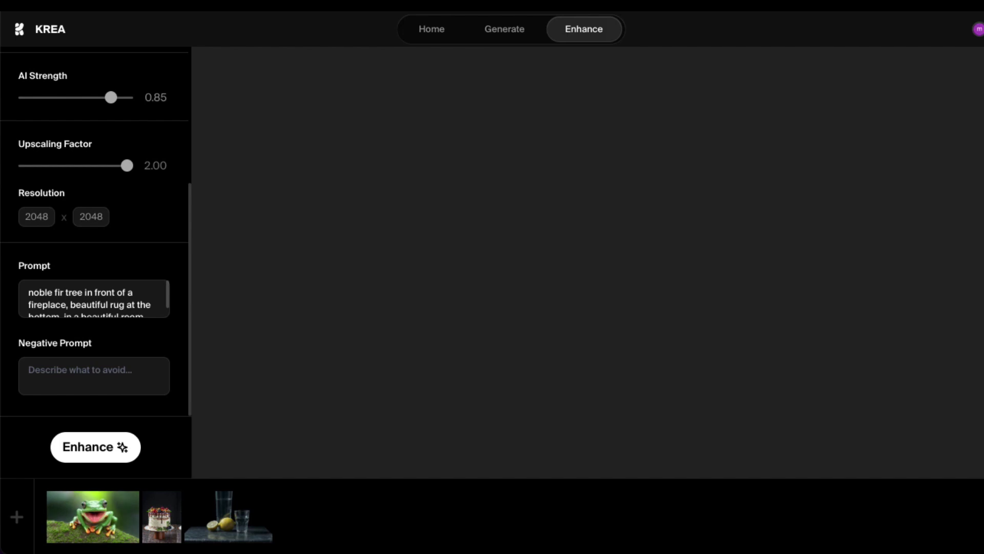
{"action": "left_click", "coordinate": [93, 516]}
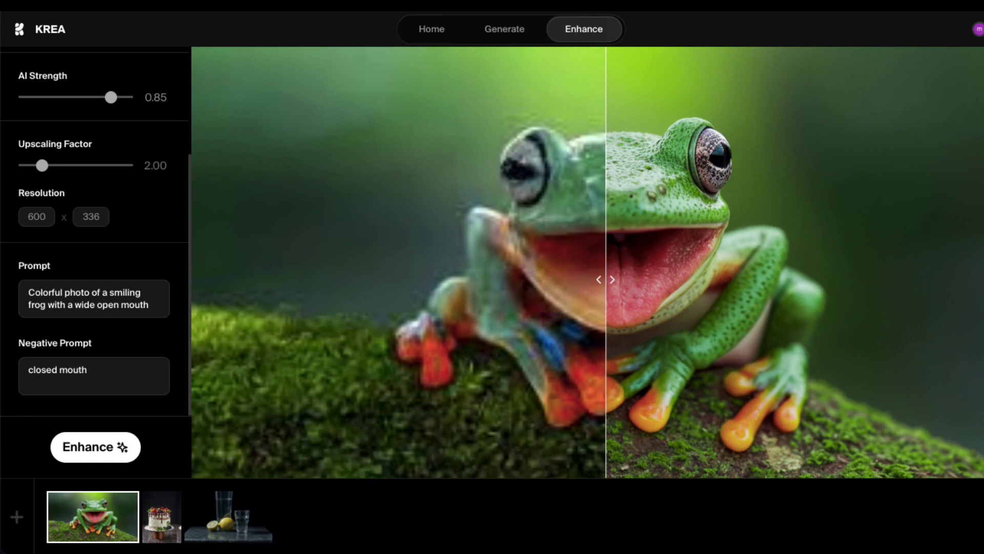
{"action": "left_click_drag", "start_coordinate": [605, 279], "coordinate": [844, 279]}
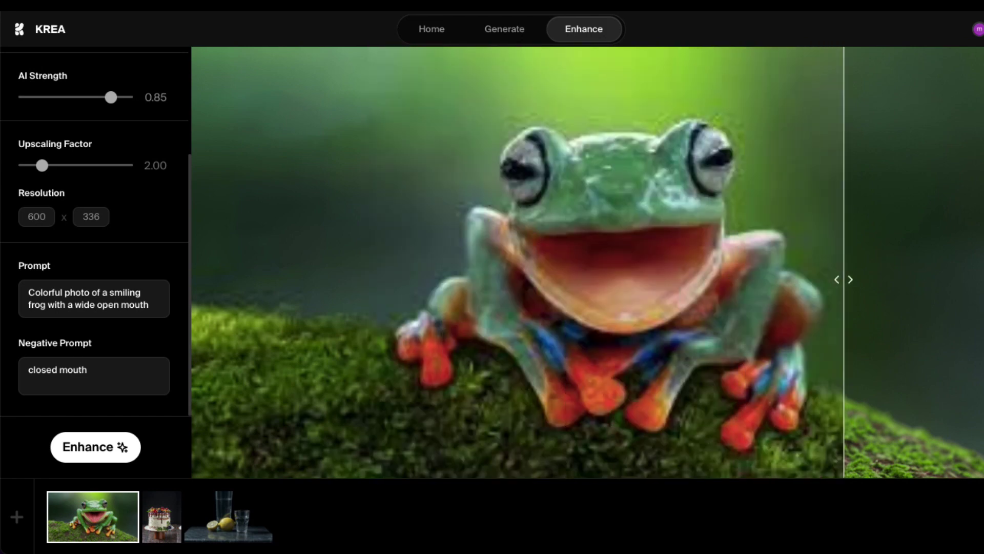